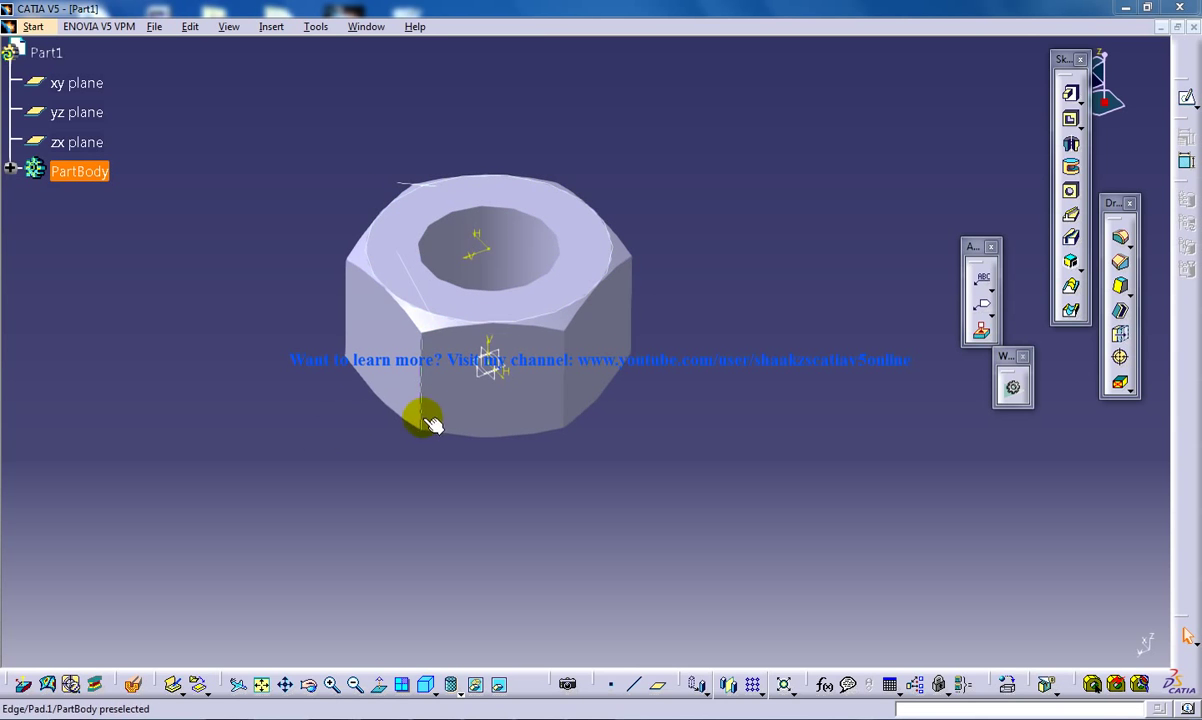
Create a vertically oriented design table from a pre-existing file for the nut, using sheet index 1.
left_click(330, 412)
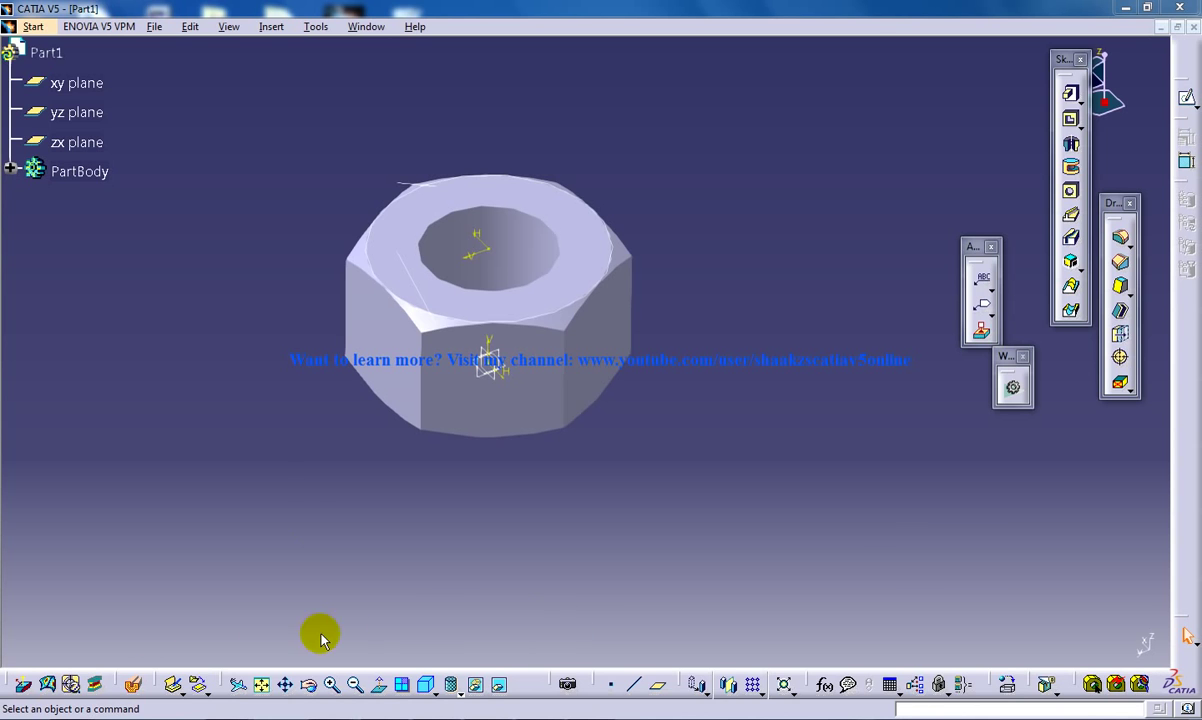
left_click(891, 686)
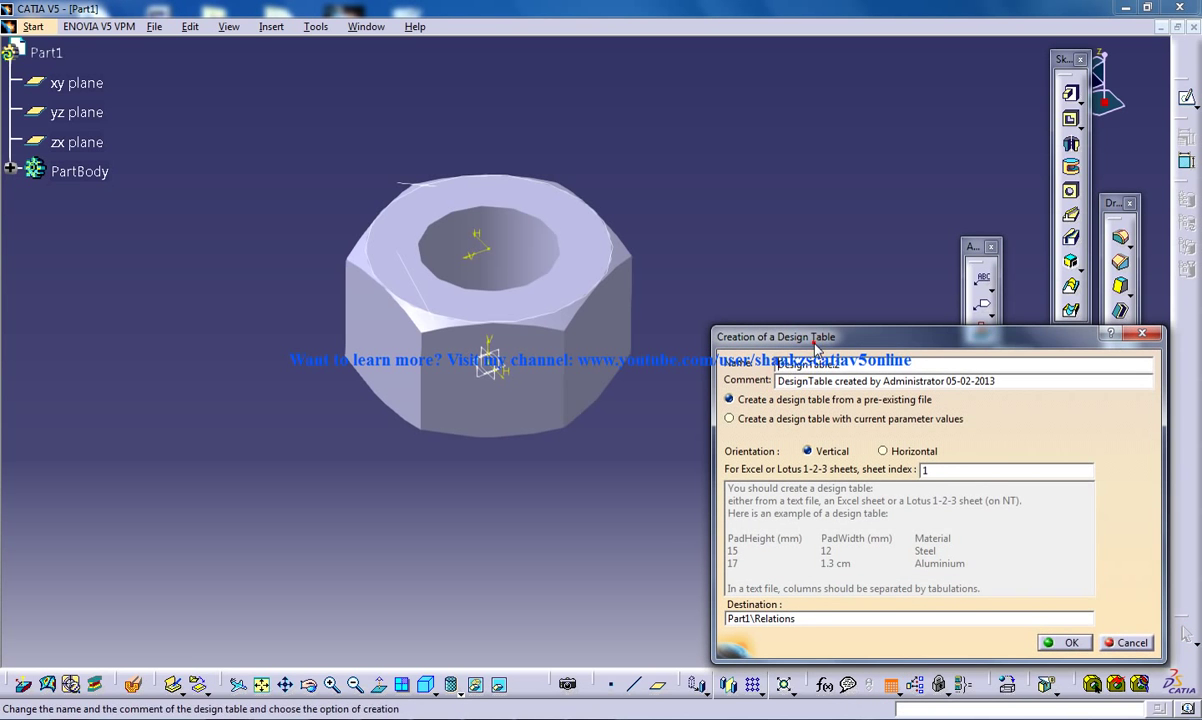
left_click(812, 343)
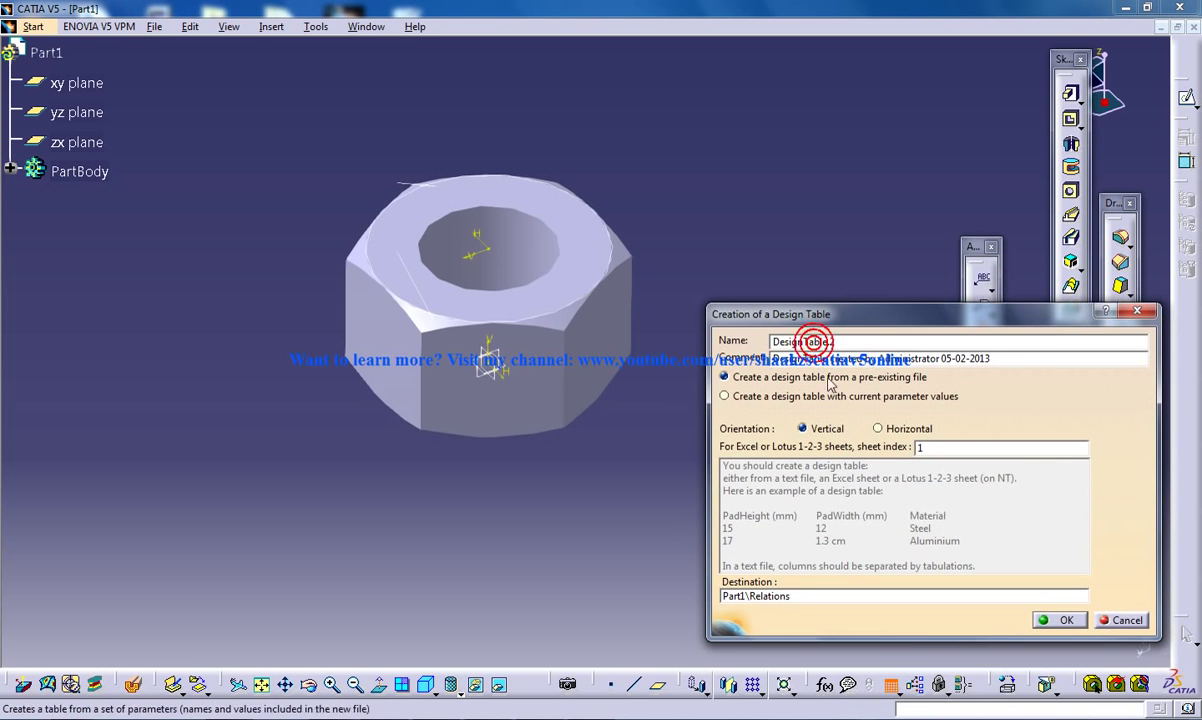
left_click(1045, 619)
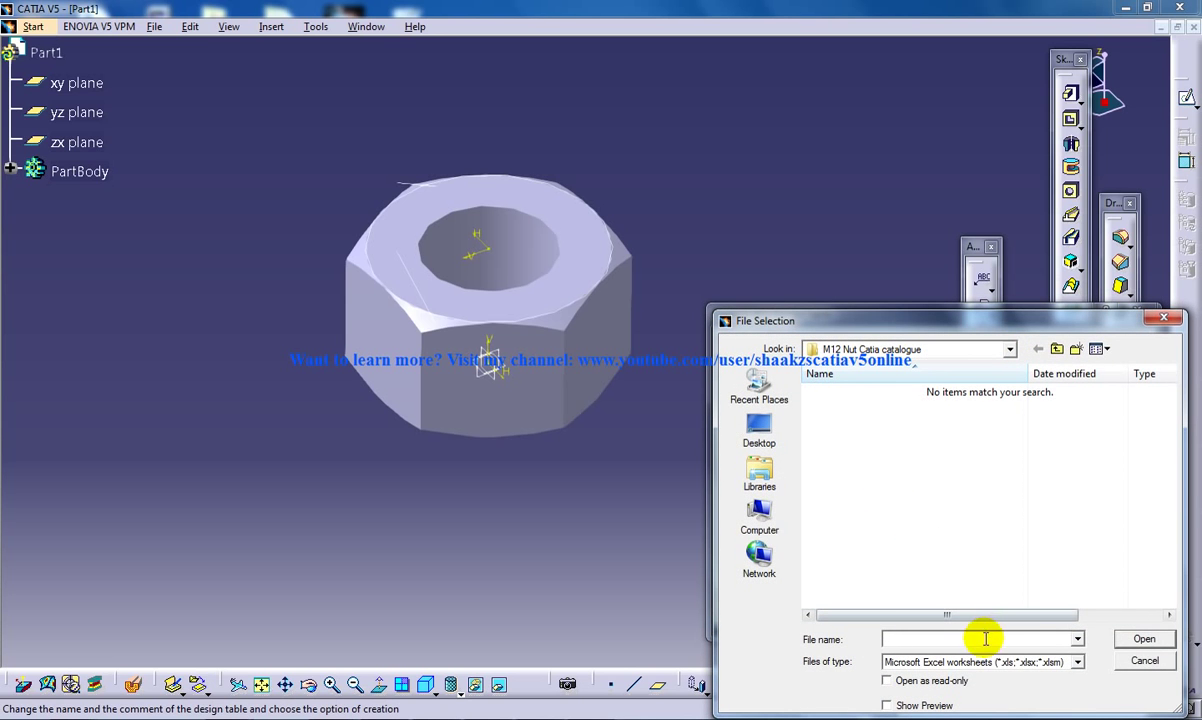
Load the text file Specification from the desktop folder M12 Nut Catia catalogue and accept automatic association of same-named columns and parameters.
left_click(1008, 662)
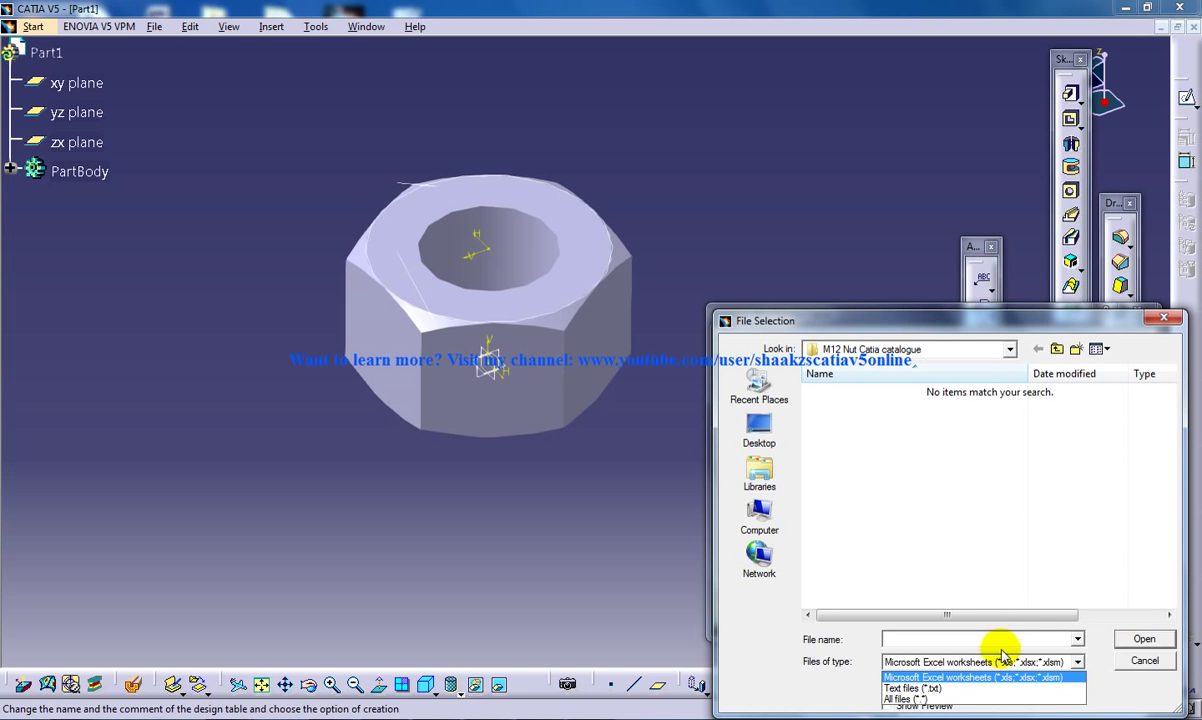
left_click(932, 688)
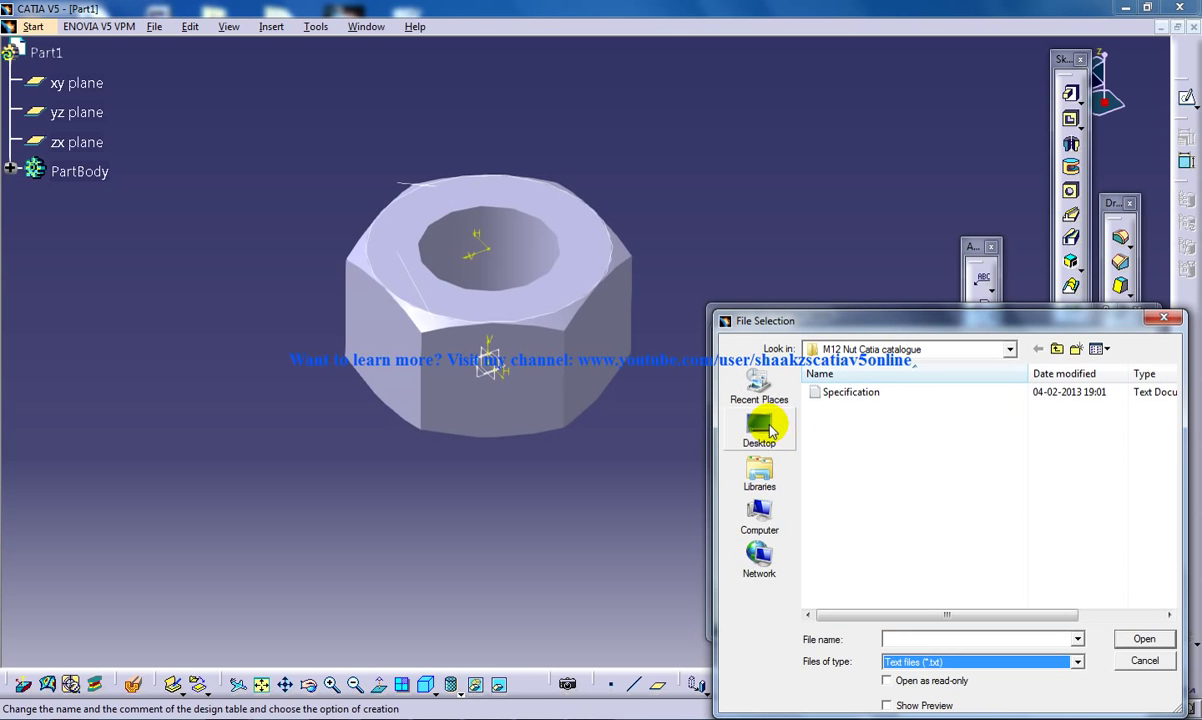
left_click(762, 428)
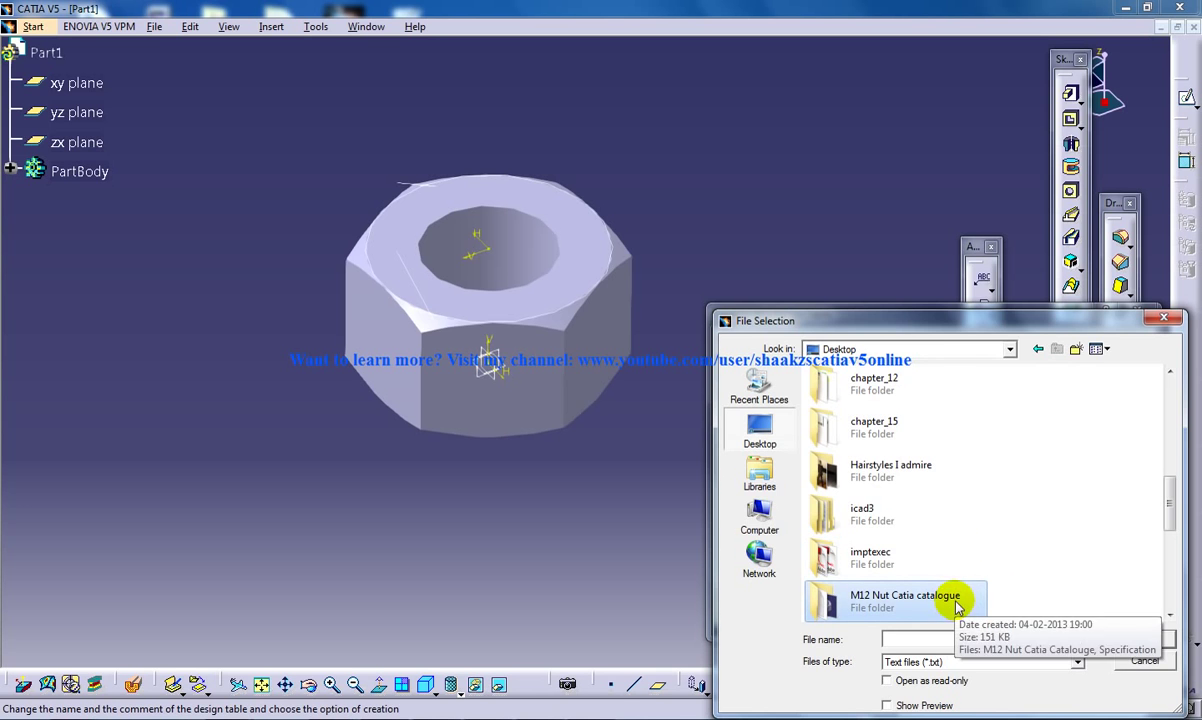
double_click(955, 600)
left_click(870, 393)
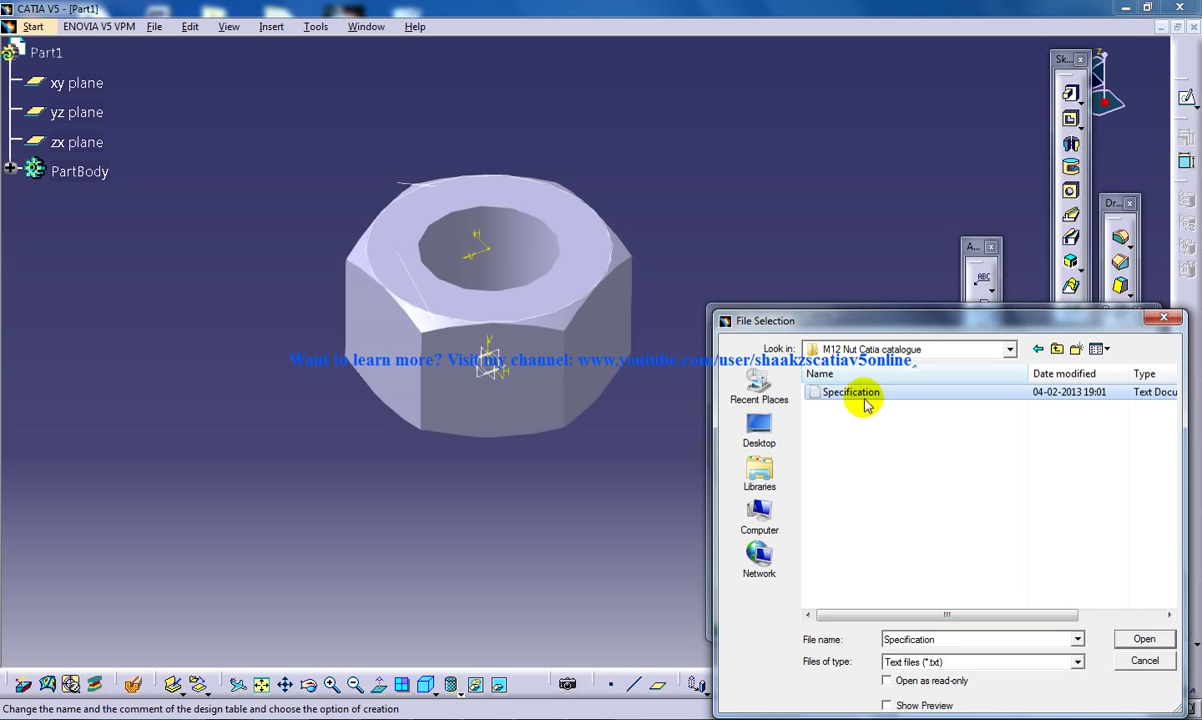
double_click(866, 396)
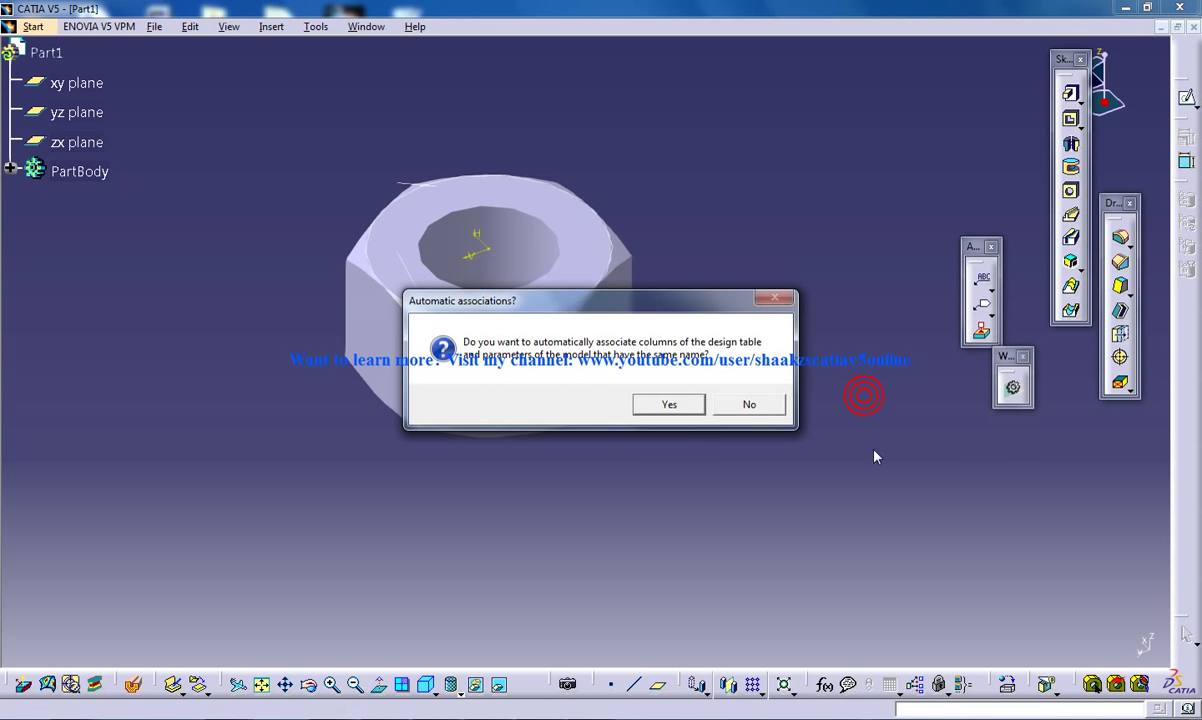
left_click(669, 405)
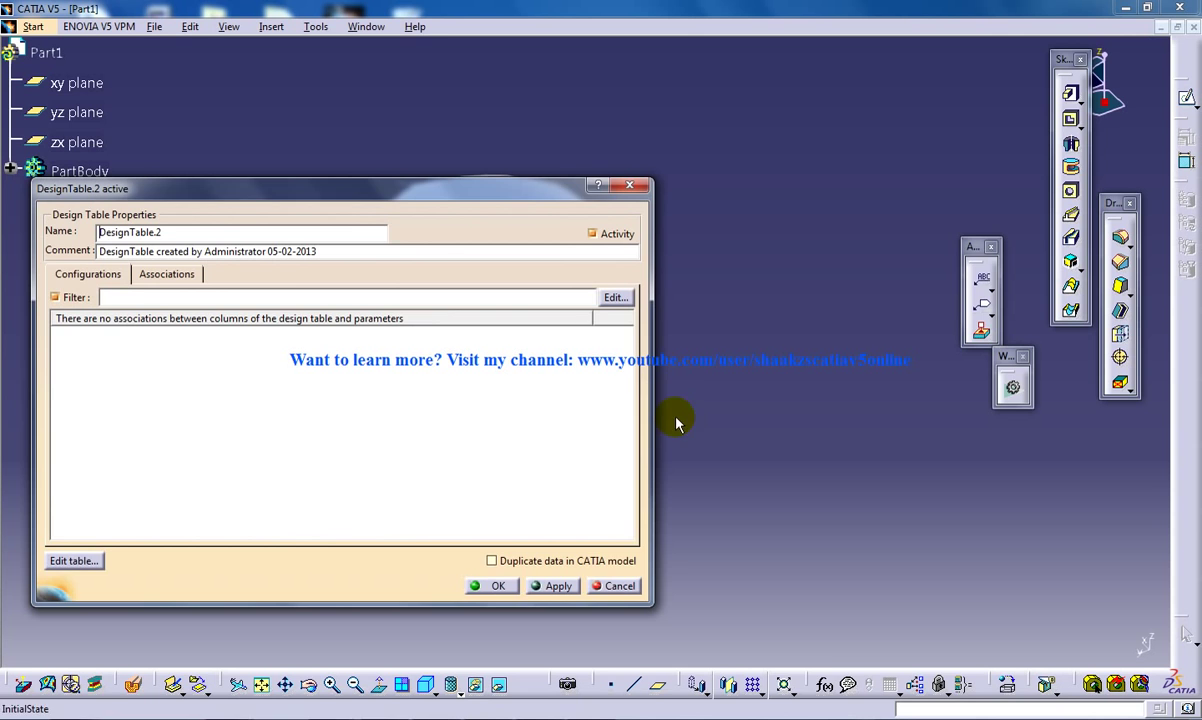
Associate the parameter PartBody\Pad.1\FirstLimit\Length with the Height column of the design table.
left_click_drag(278, 193, 733, 263)
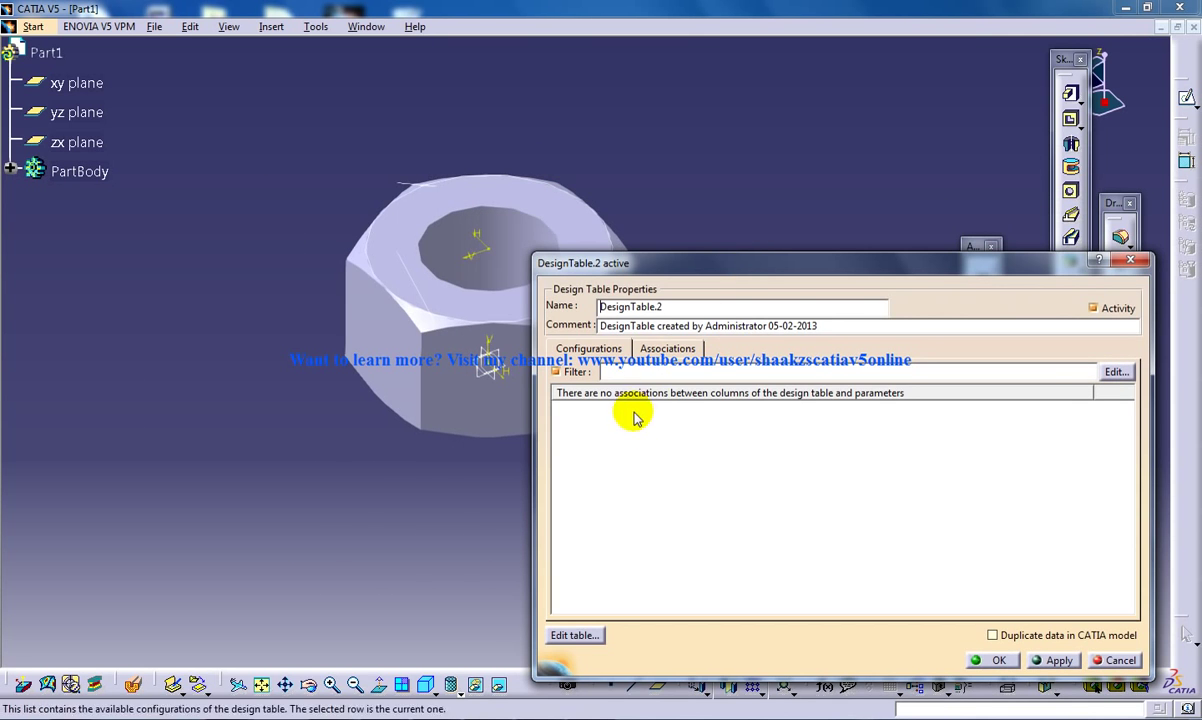
middle_click_drag(396, 282, 169, 408)
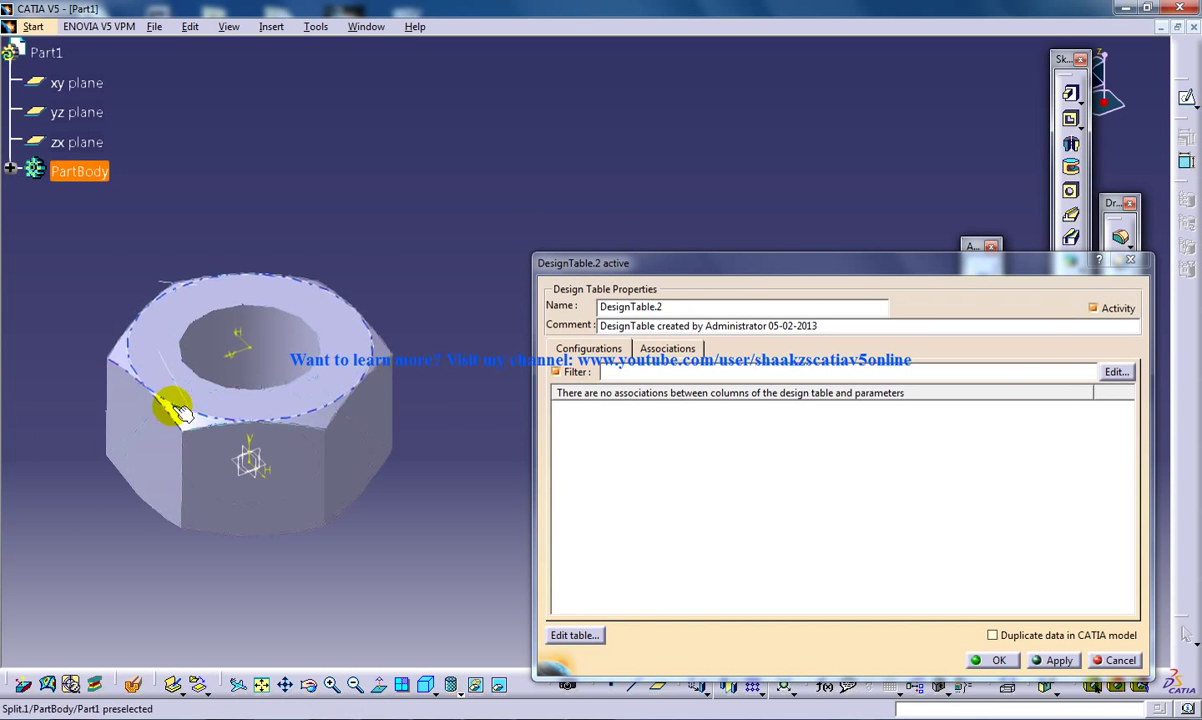
middle_click_drag(413, 432, 193, 430, "ctrl")
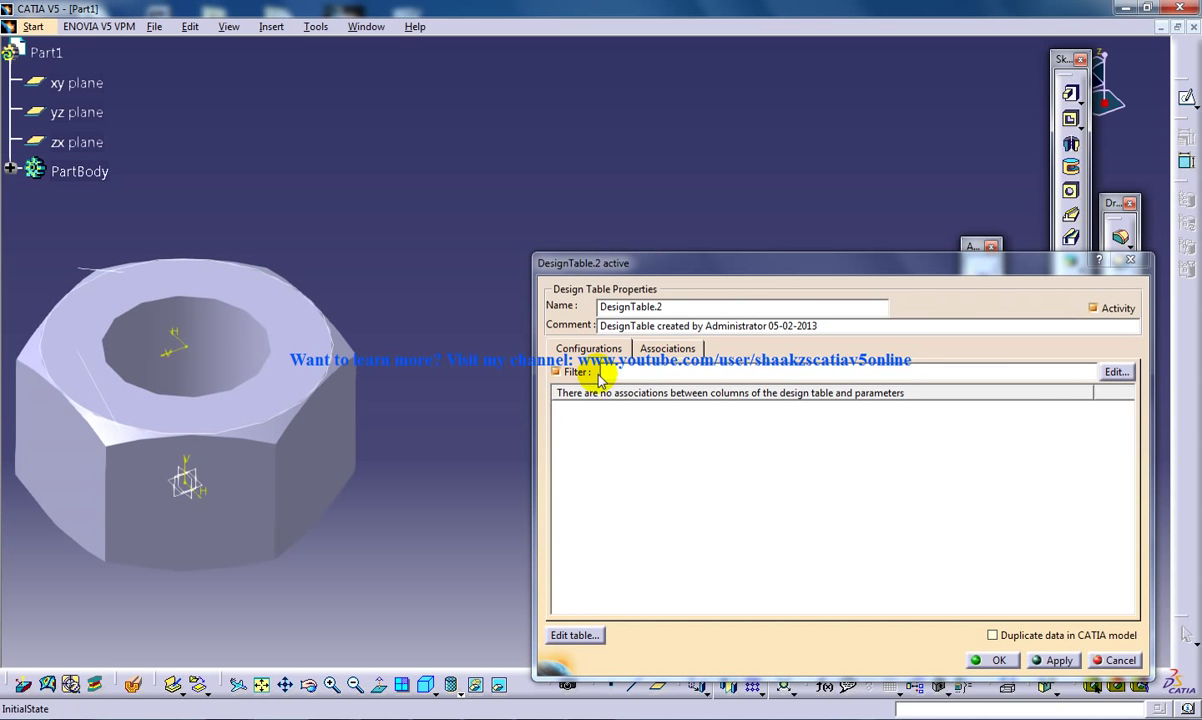
left_click(666, 349)
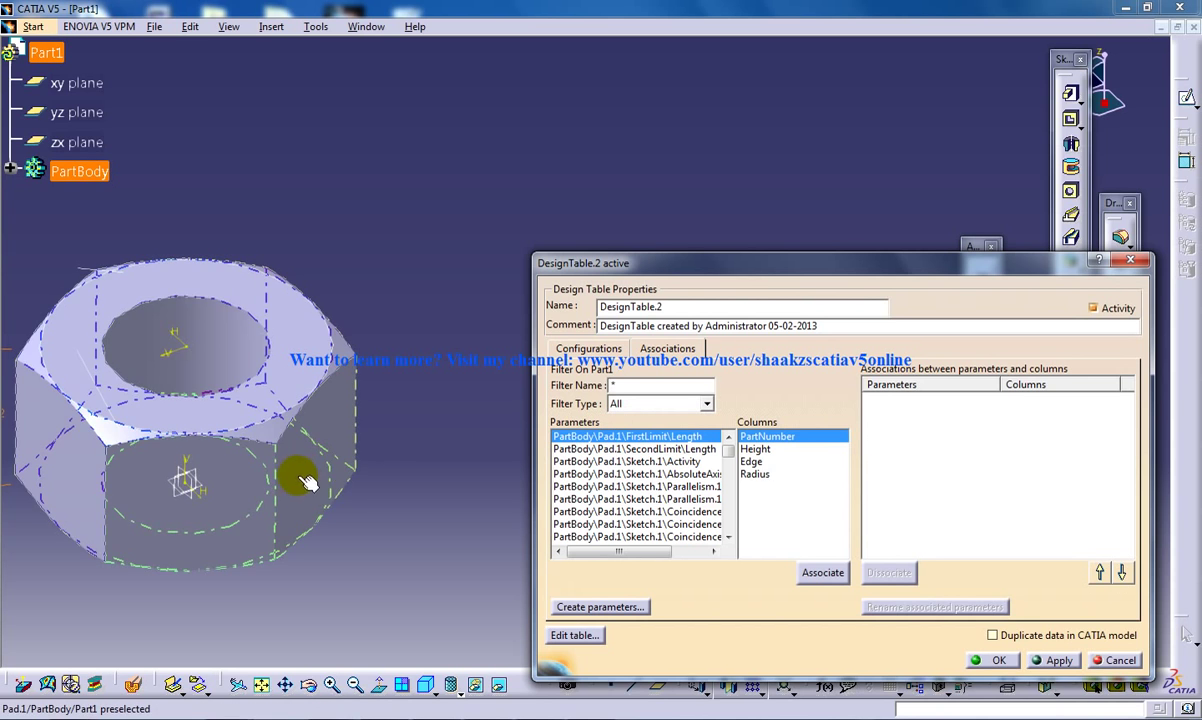
scroll(283, 484, "down", 3)
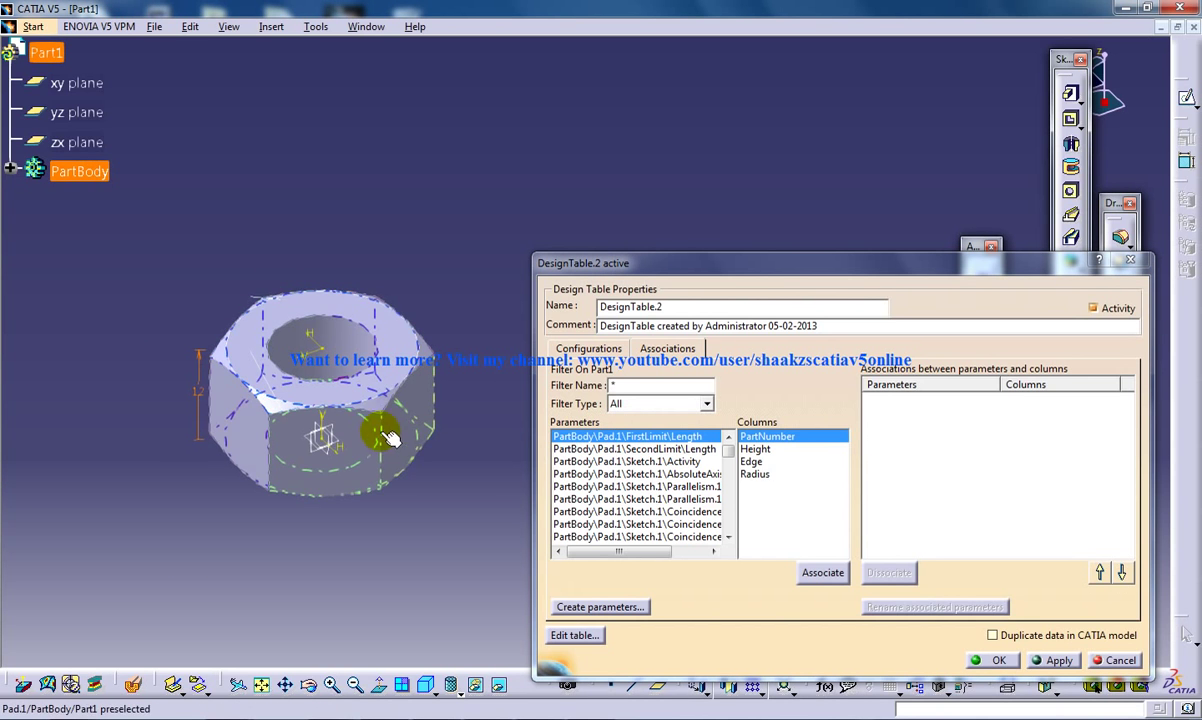
scroll(397, 455, "up", 3)
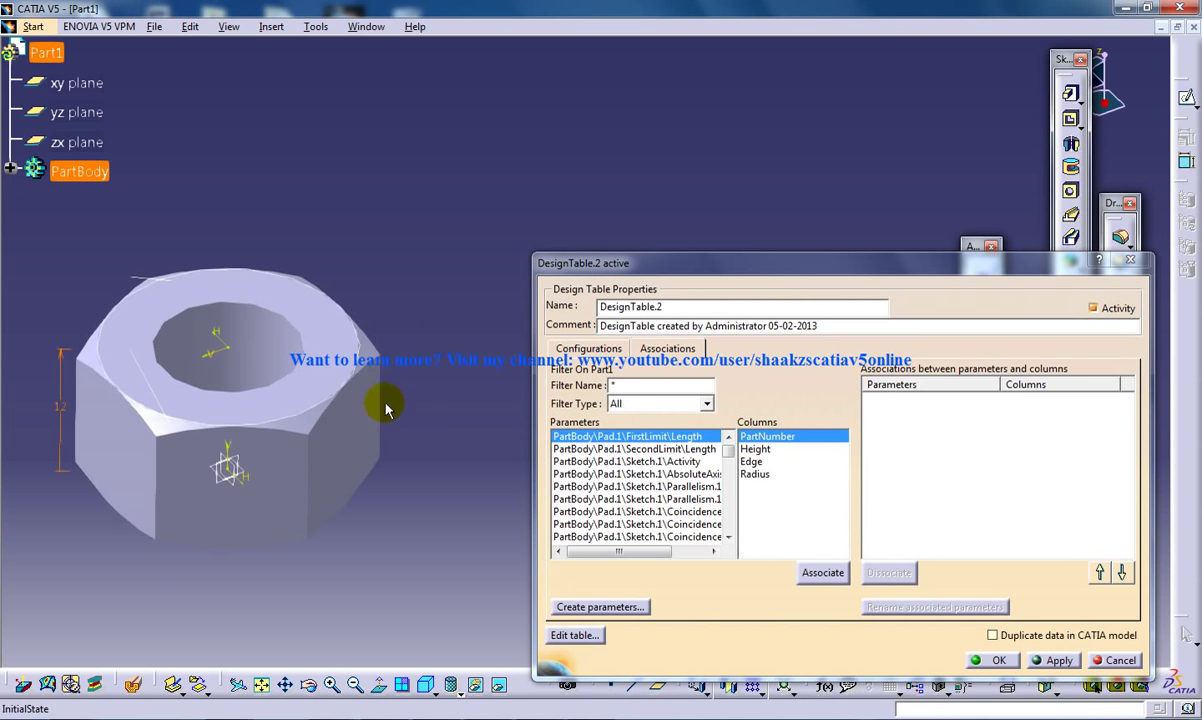
left_click(755, 451)
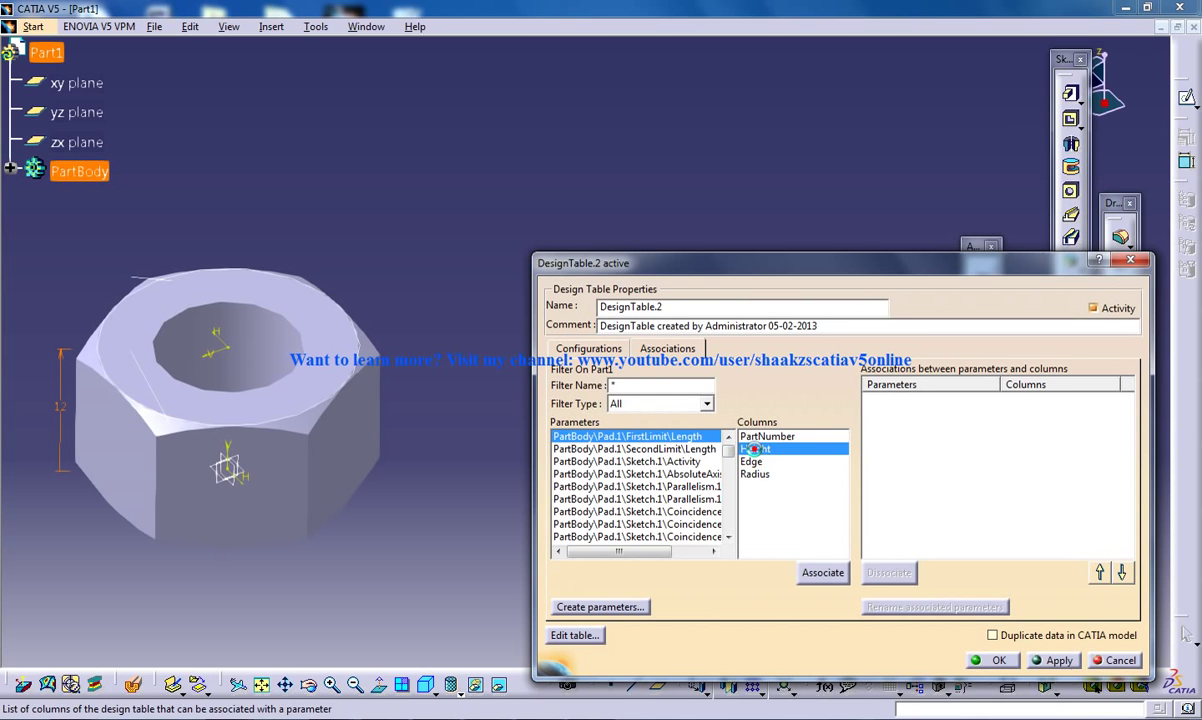
left_click(815, 572)
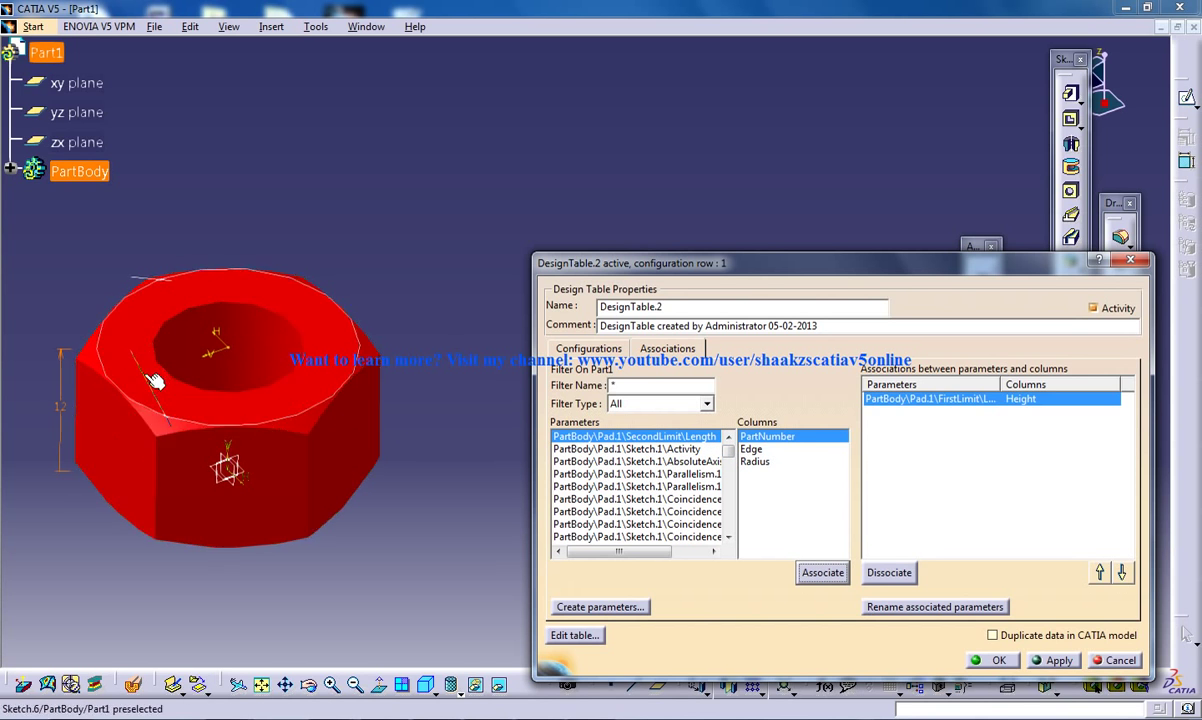
Associate the parameter PartBody\Pad.1\Sketch.1\Length.12\Length with the Edge column.
left_click(750, 449)
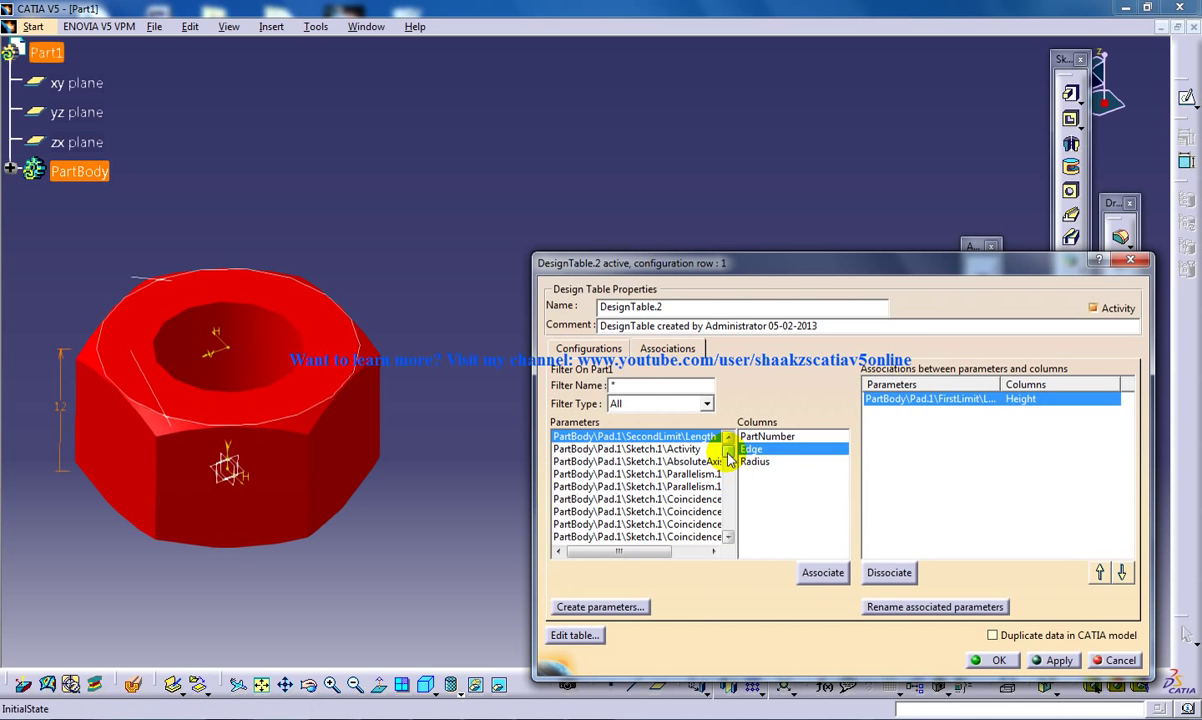
left_click(727, 538)
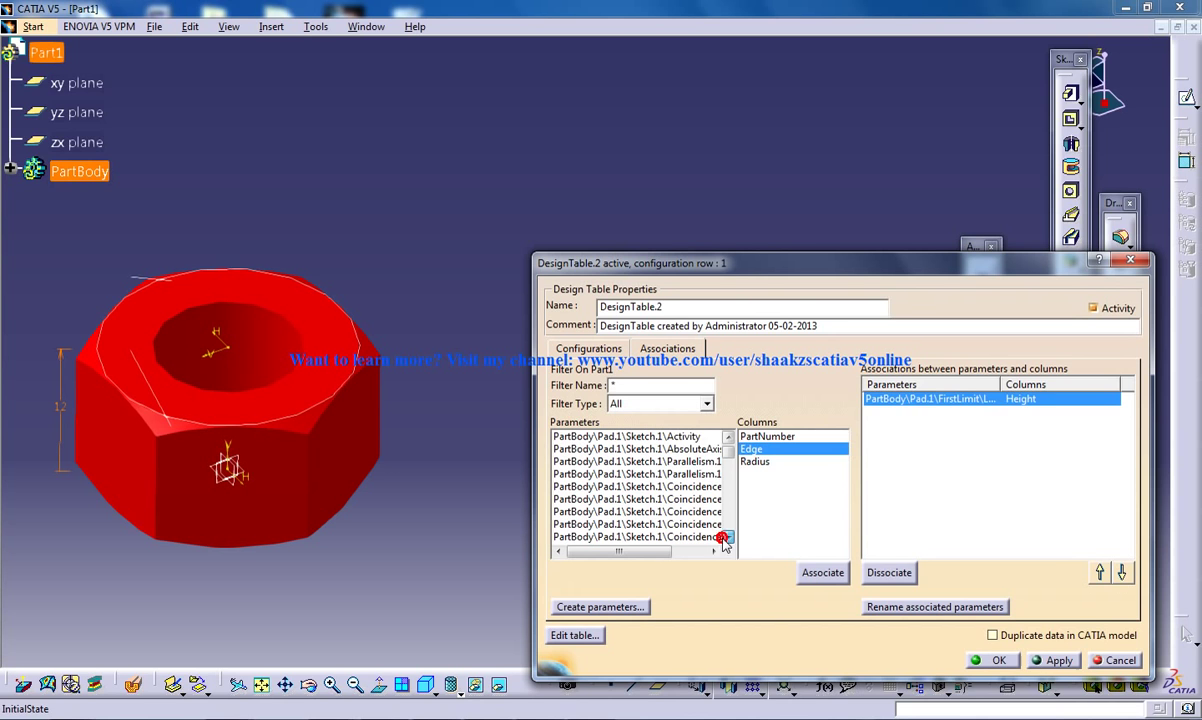
left_click(727, 538)
left_click(727, 538)
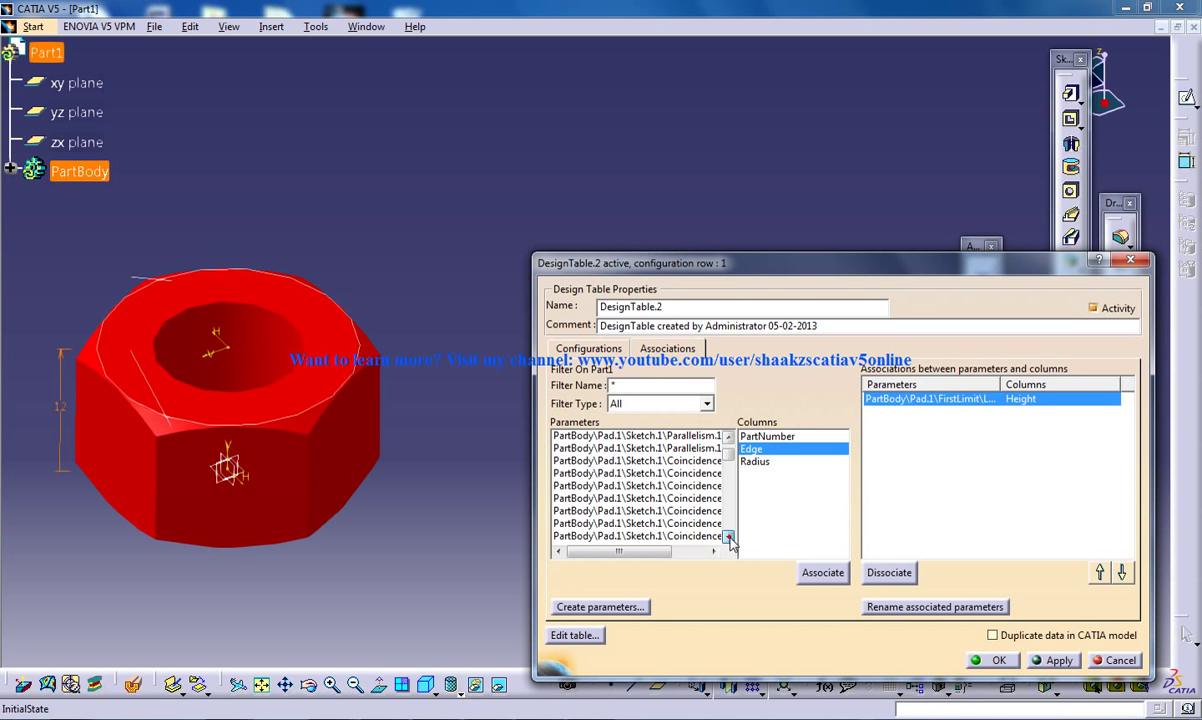
left_click(727, 538)
left_click(727, 538)
left_click(727, 538)
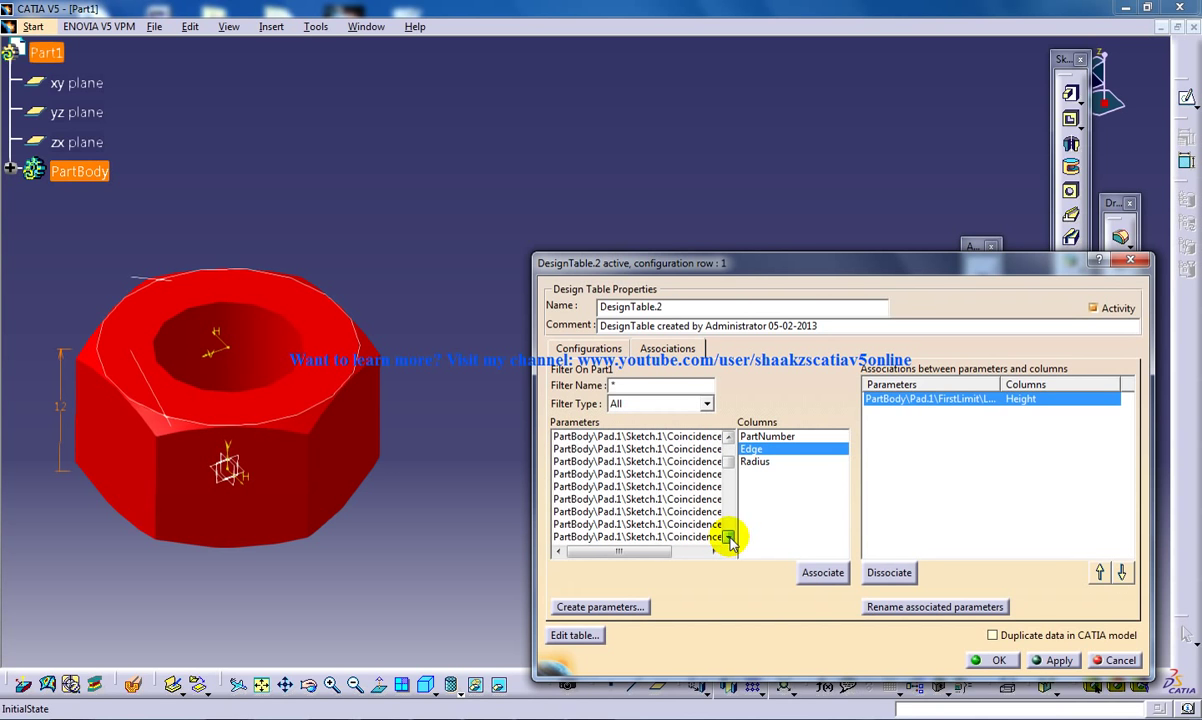
left_click(727, 538)
left_click(727, 538)
left_click(727, 538)
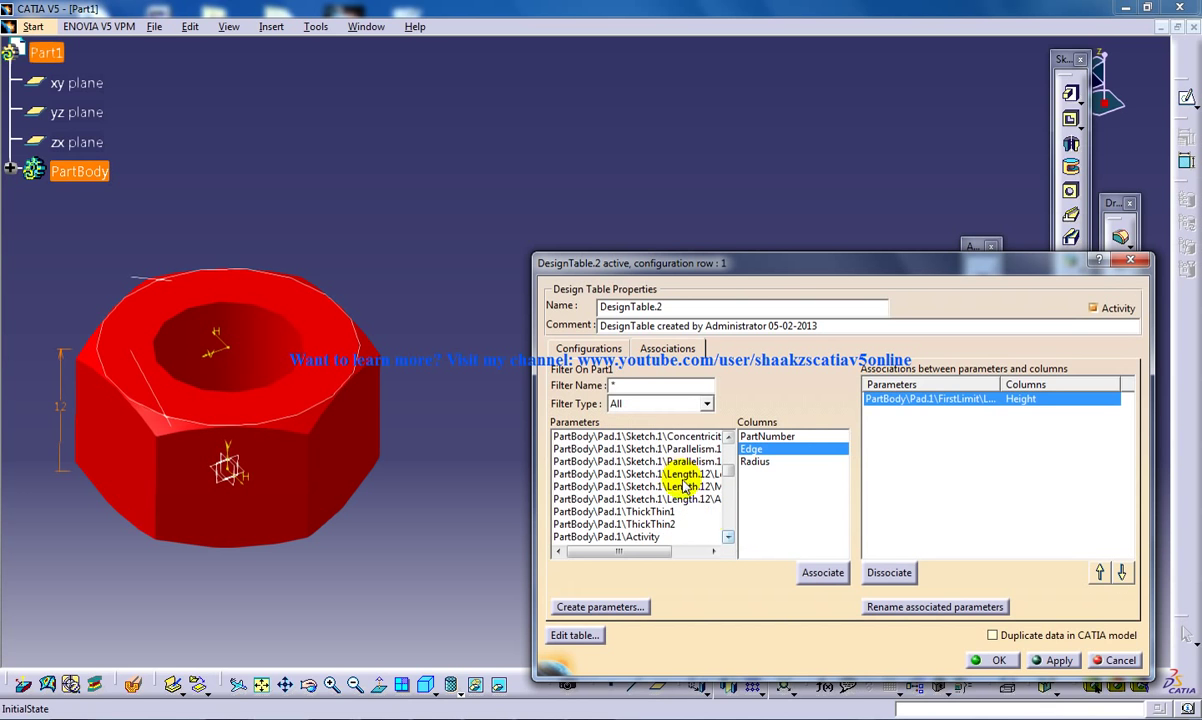
left_click(713, 552)
left_click(713, 552)
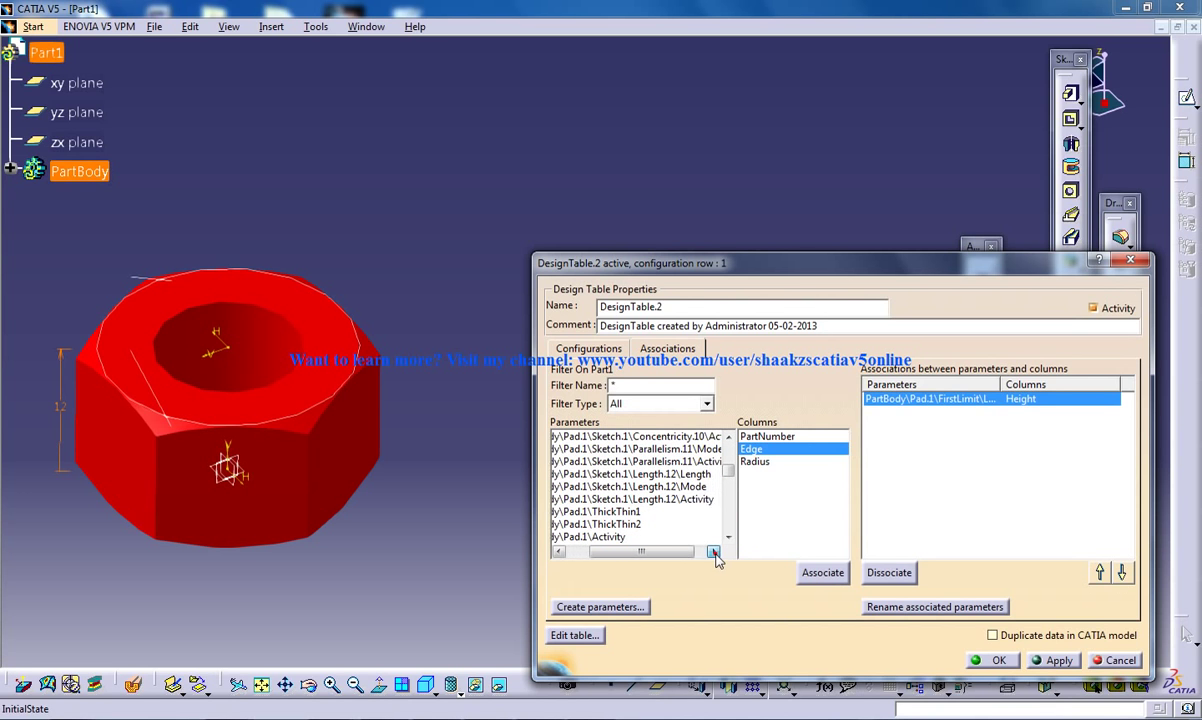
left_click(713, 552)
left_click(684, 476)
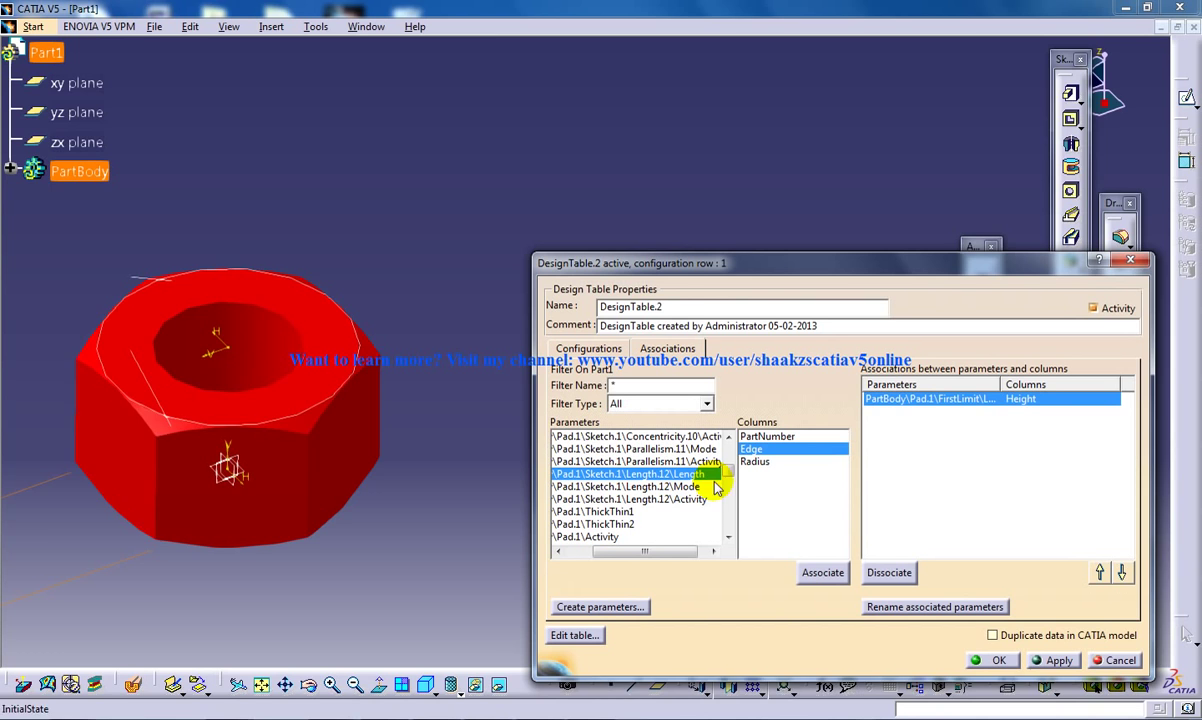
mouse_move(247, 416)
middle_mouse_down()
mouse_move(425, 445)
mouse_move(303, 429)
mouse_move(303, 496)
mouse_move(300, 456)
mouse_move(360, 457)
mouse_move(384, 488)
middle_mouse_up()
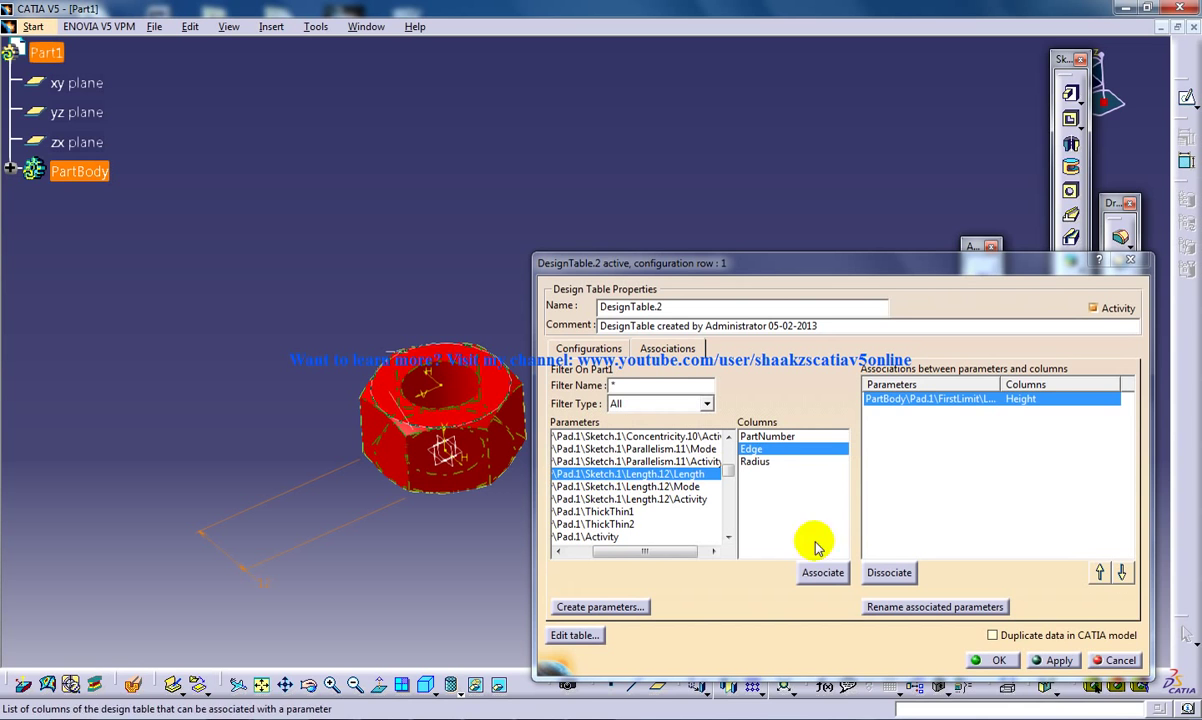
left_click(822, 572)
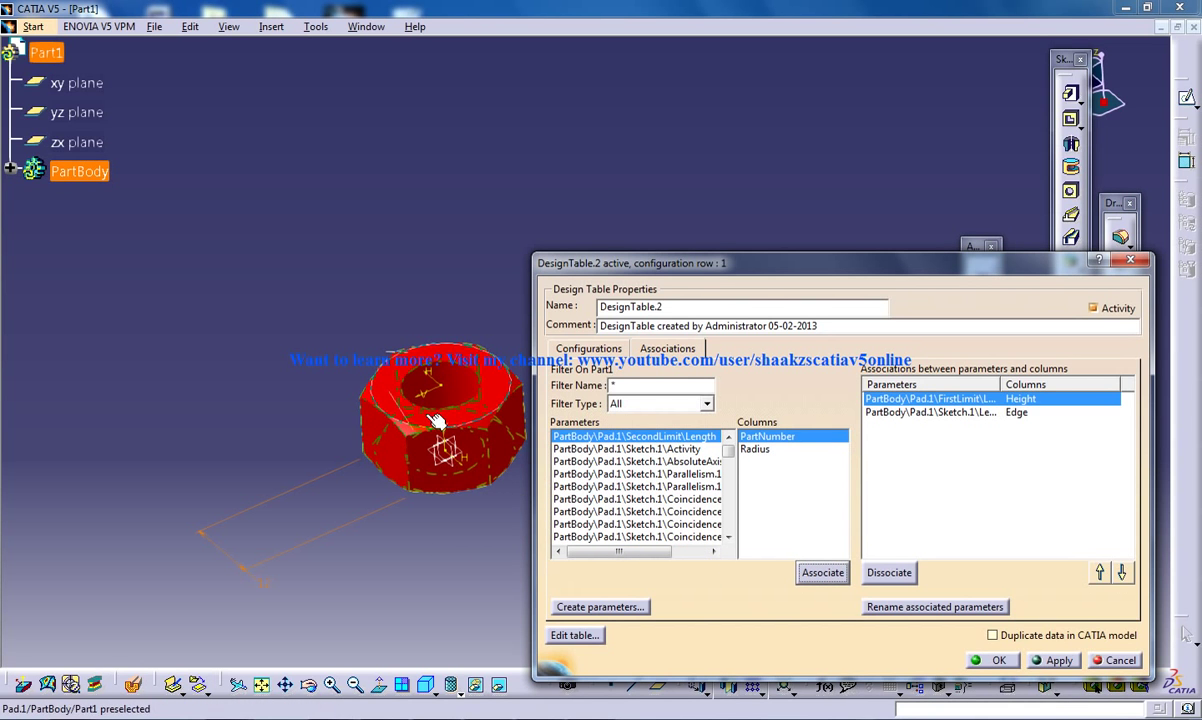
Associate the parameter PartBody\Pocket.1\Sketch.2\Radius.13\Radius with the Radius column and accept the design table.
middle_click_drag(456, 400, 414, 375)
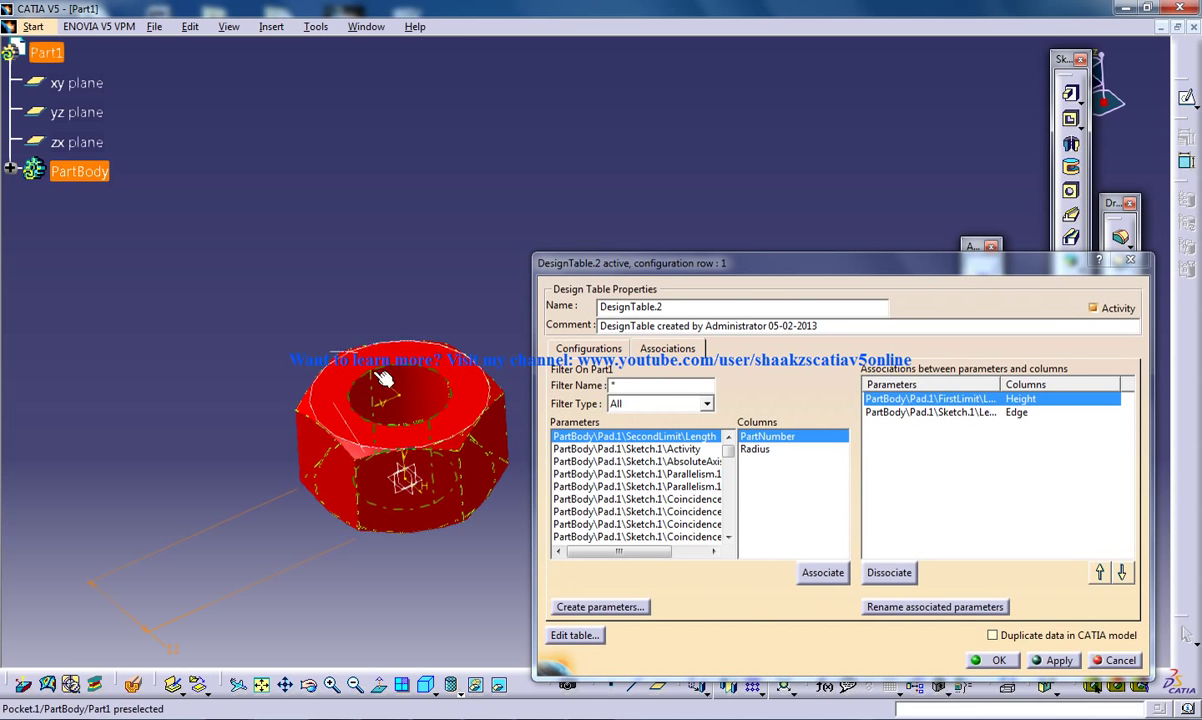
left_click(728, 540)
left_click(728, 540)
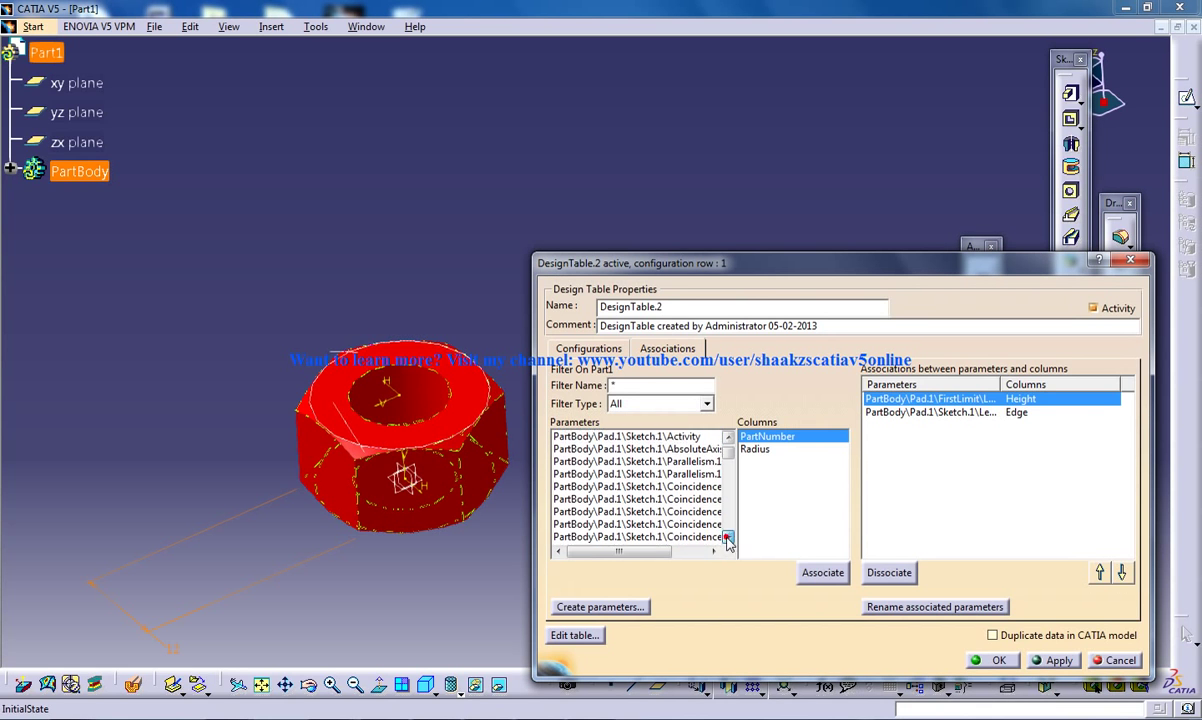
left_click(728, 540)
left_click(728, 540)
left_click(728, 540)
left_click(728, 540)
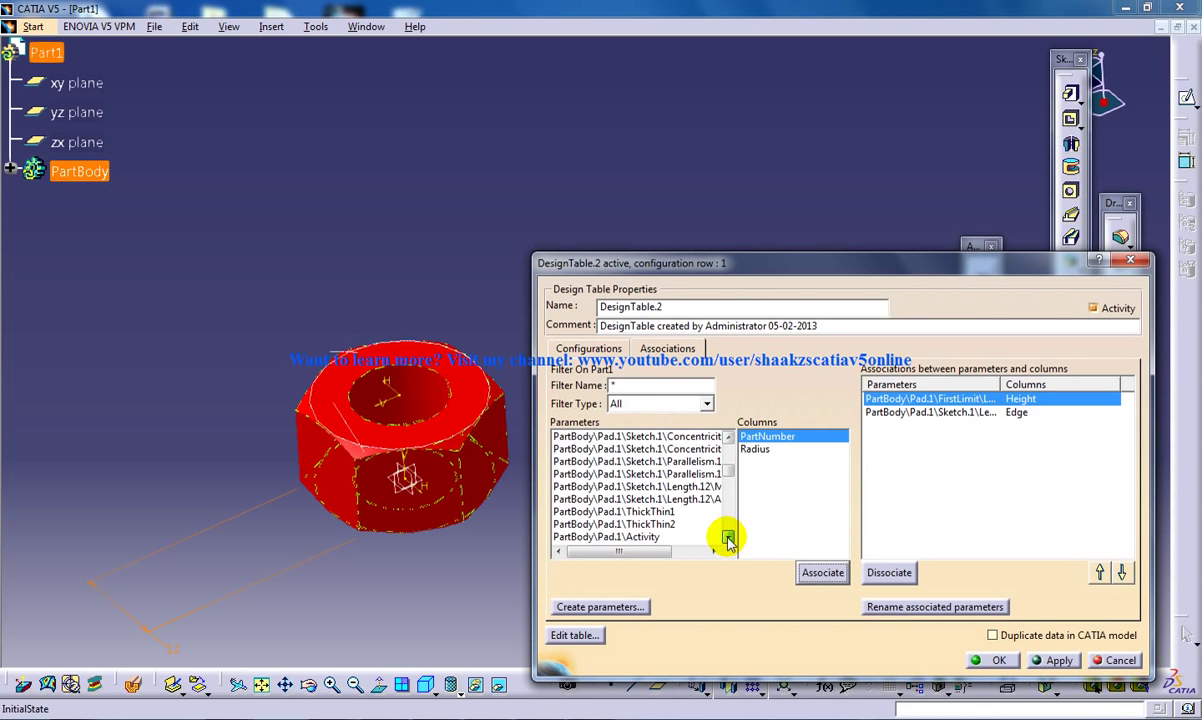
left_click(728, 540)
left_click(728, 540)
left_click(728, 540)
left_click(728, 540)
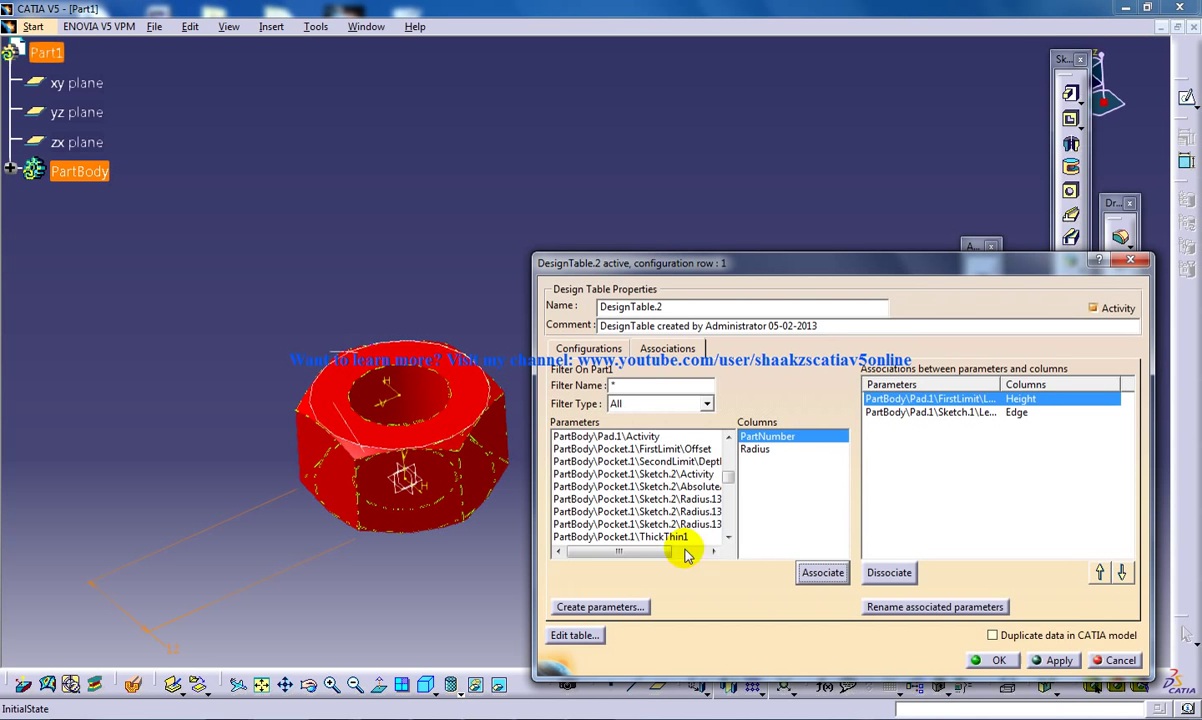
left_click(728, 540)
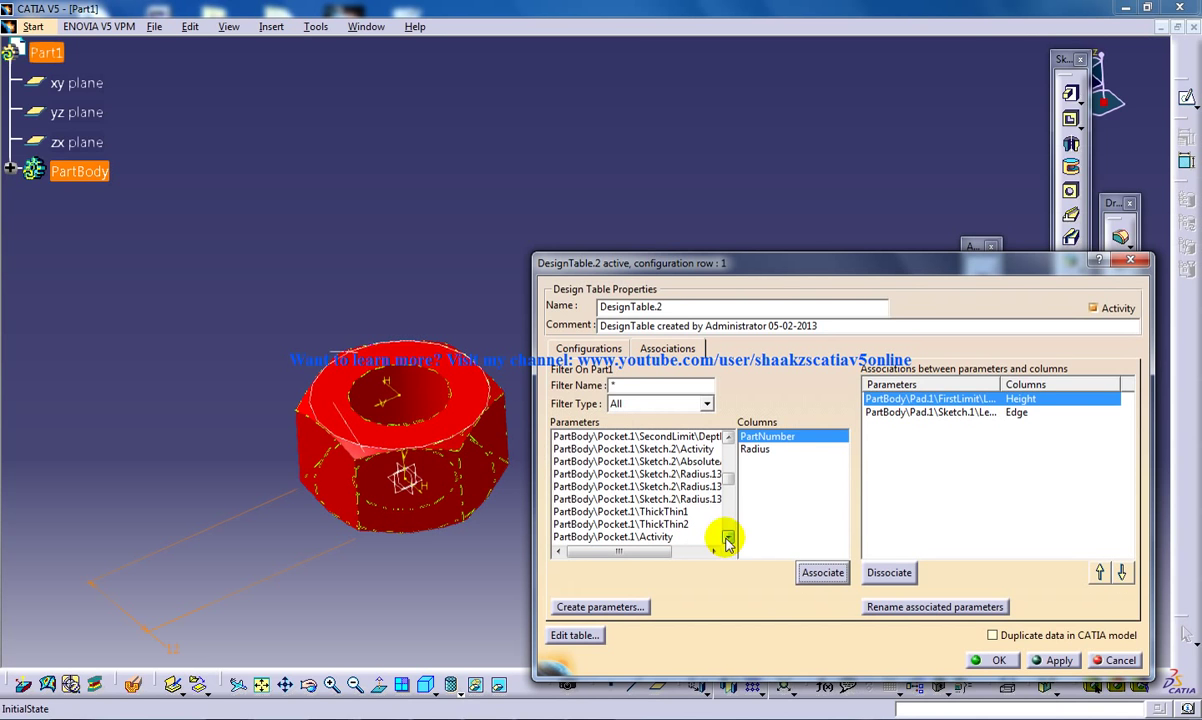
left_click(728, 438)
left_click(728, 438)
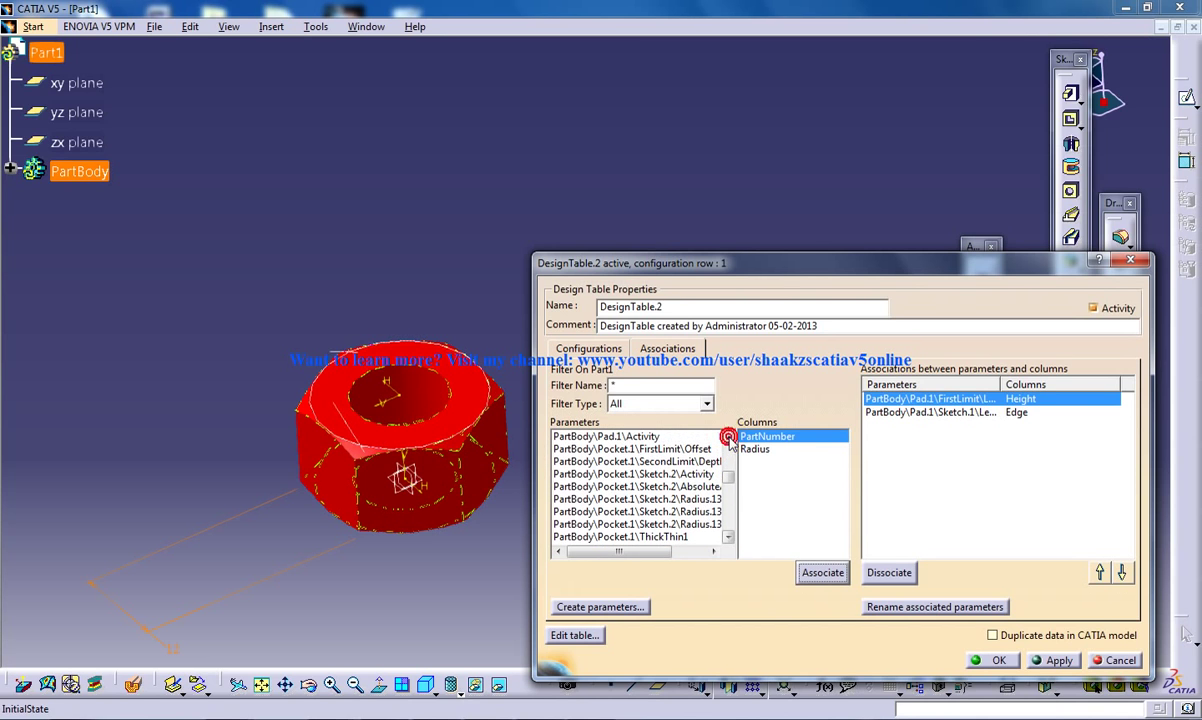
left_click(728, 538)
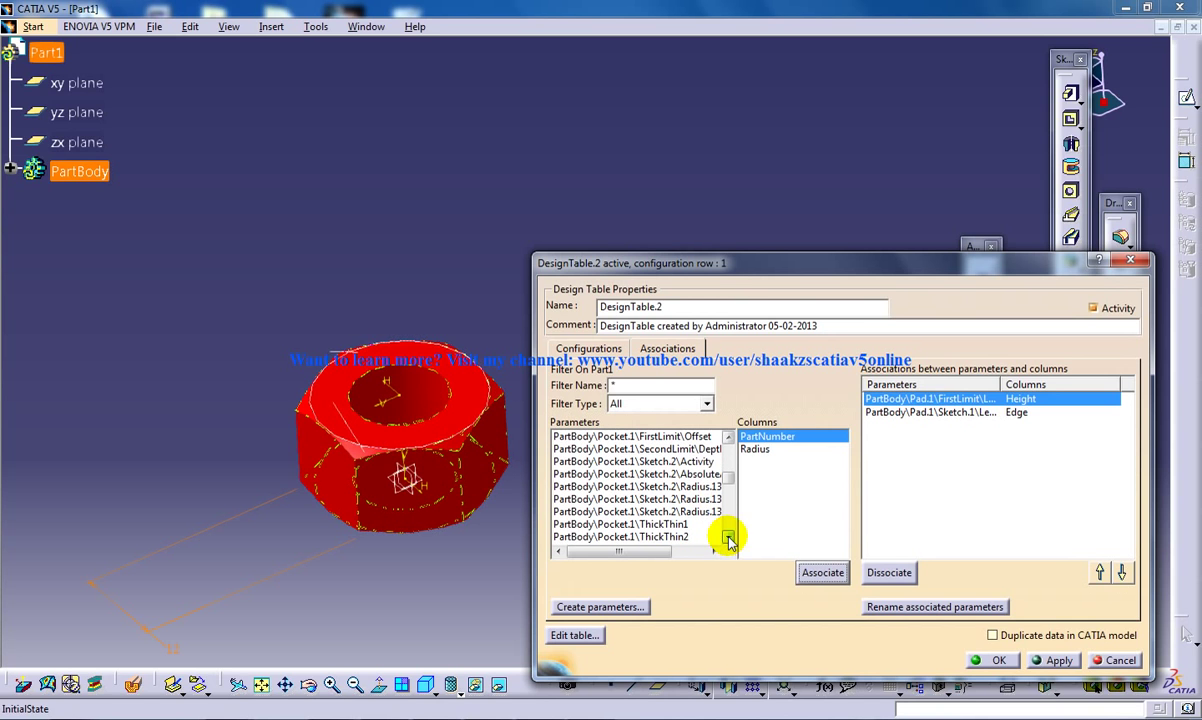
left_click(714, 552)
left_click(714, 552)
left_click(714, 552)
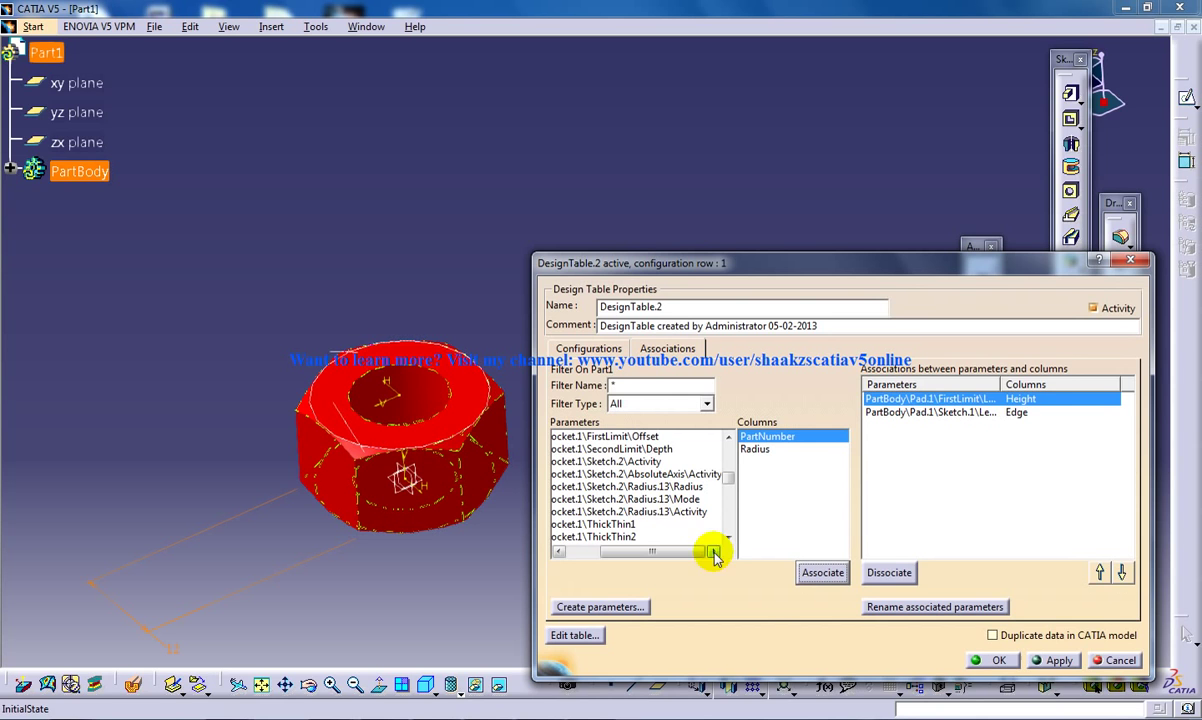
left_click(682, 487)
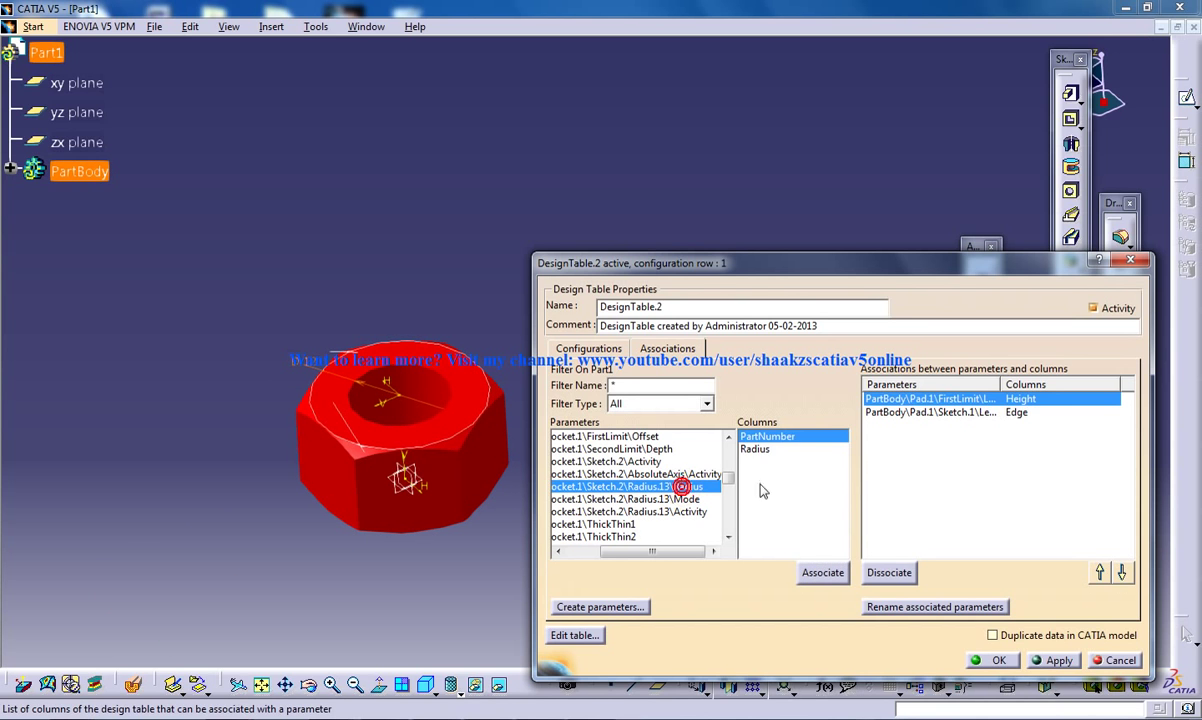
left_click(760, 450)
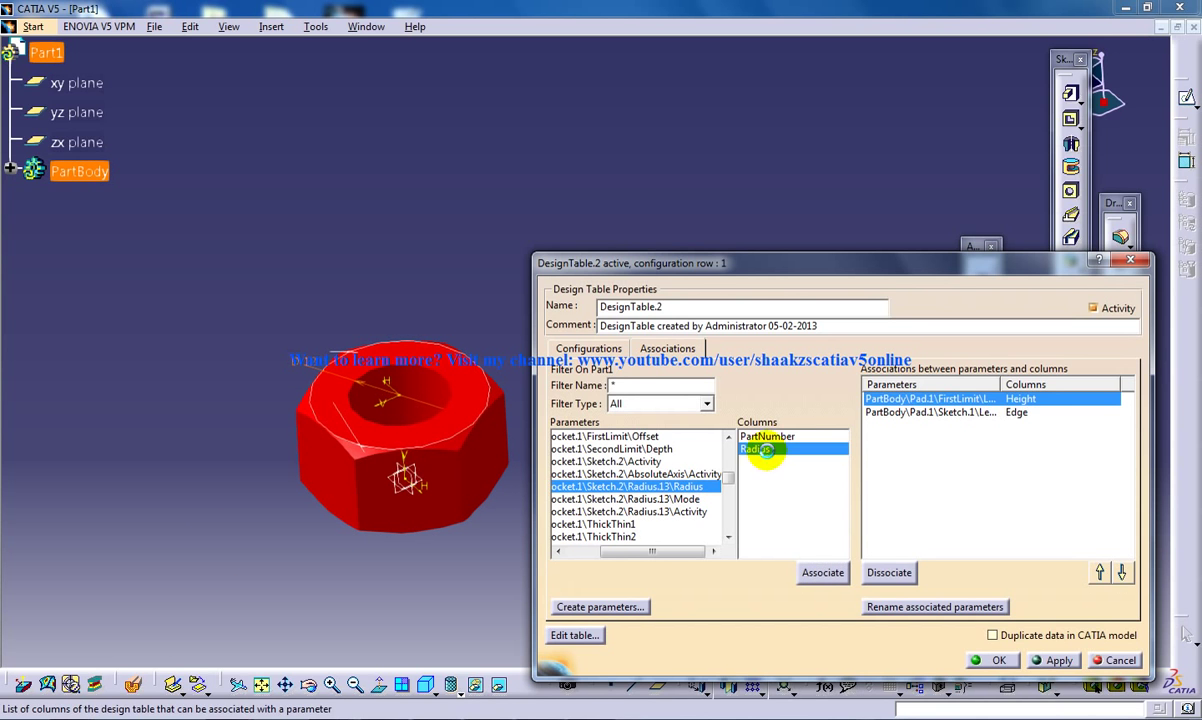
left_click(821, 571)
left_click(995, 660)
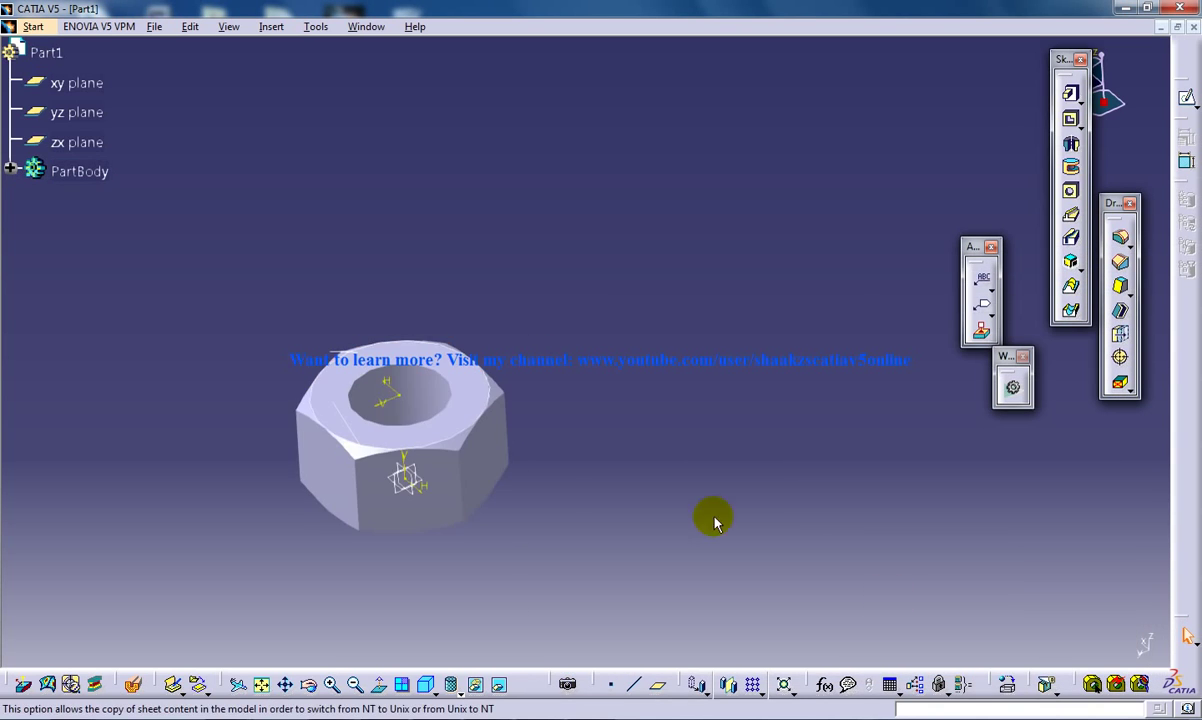
middle_click_drag(573, 367, 585, 389)
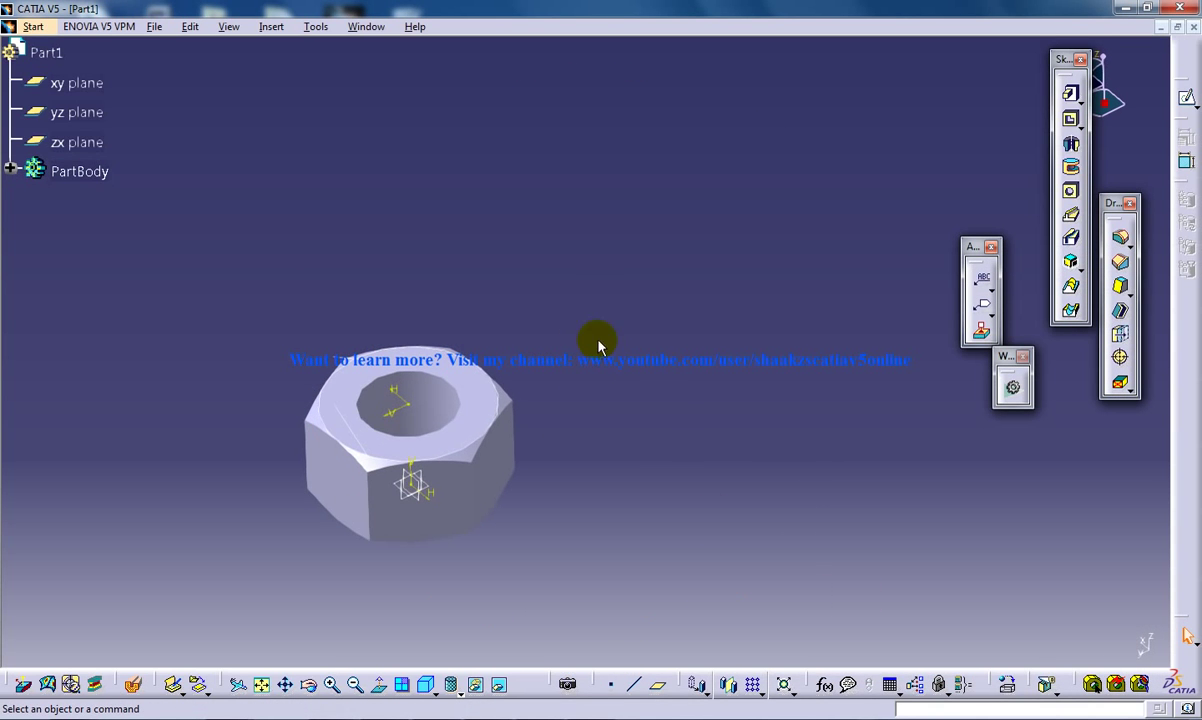